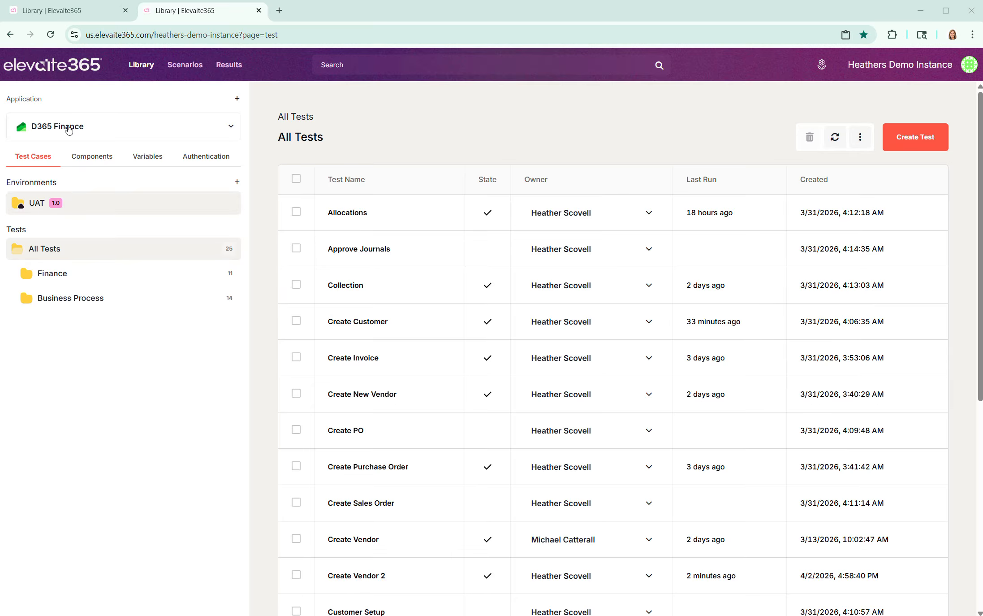
Step: Examine the application choices offered for adding and the fields of the Create Environment form, without creating anything
left_click(238, 99)
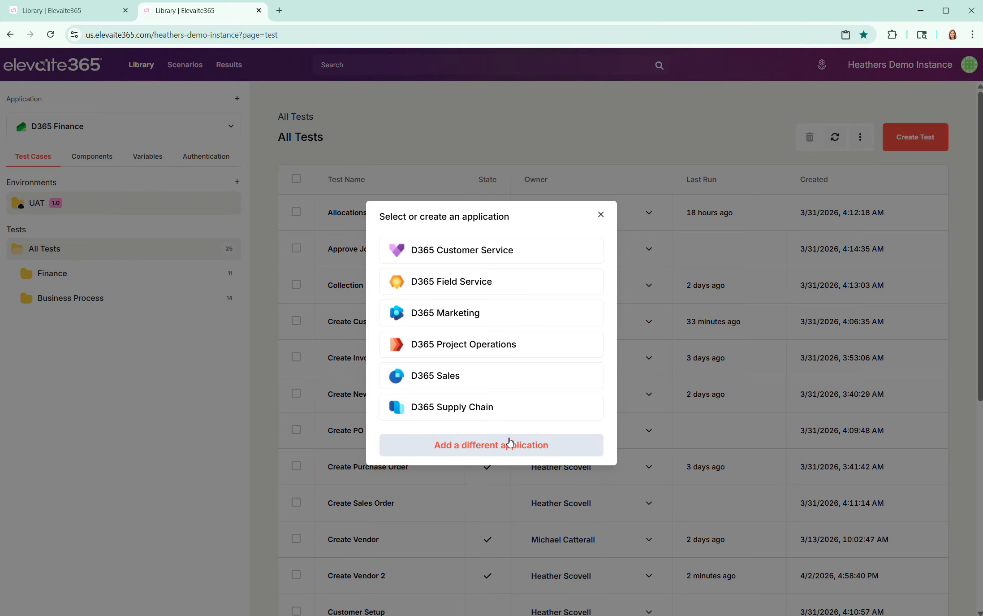
left_click(601, 214)
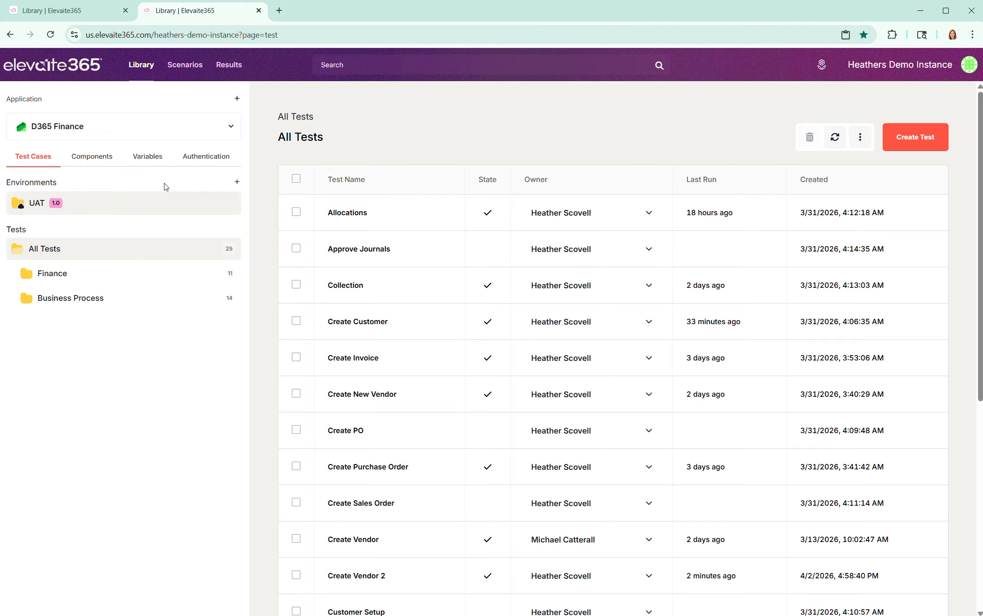
left_click(237, 182)
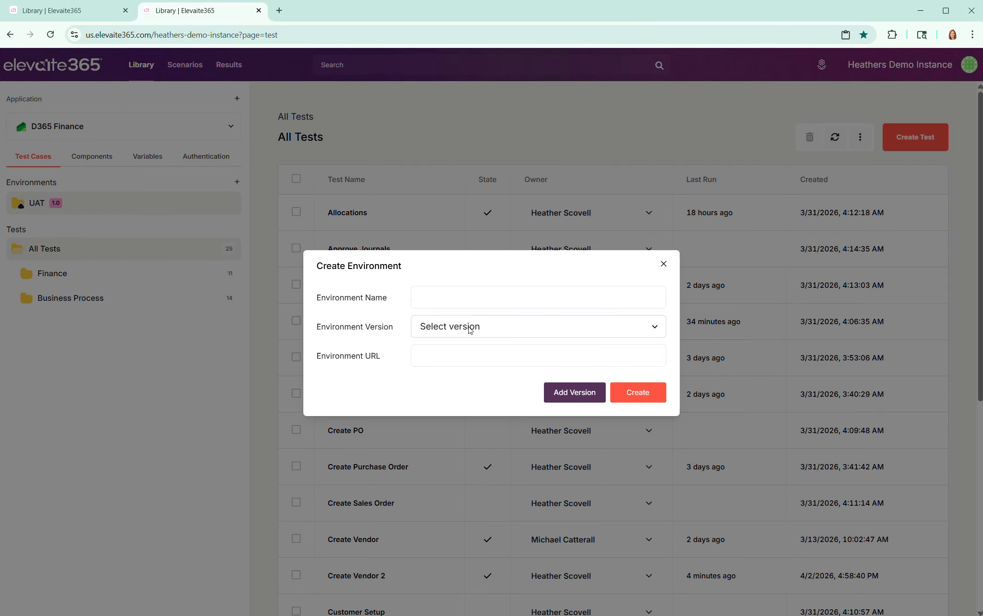
left_click(498, 357)
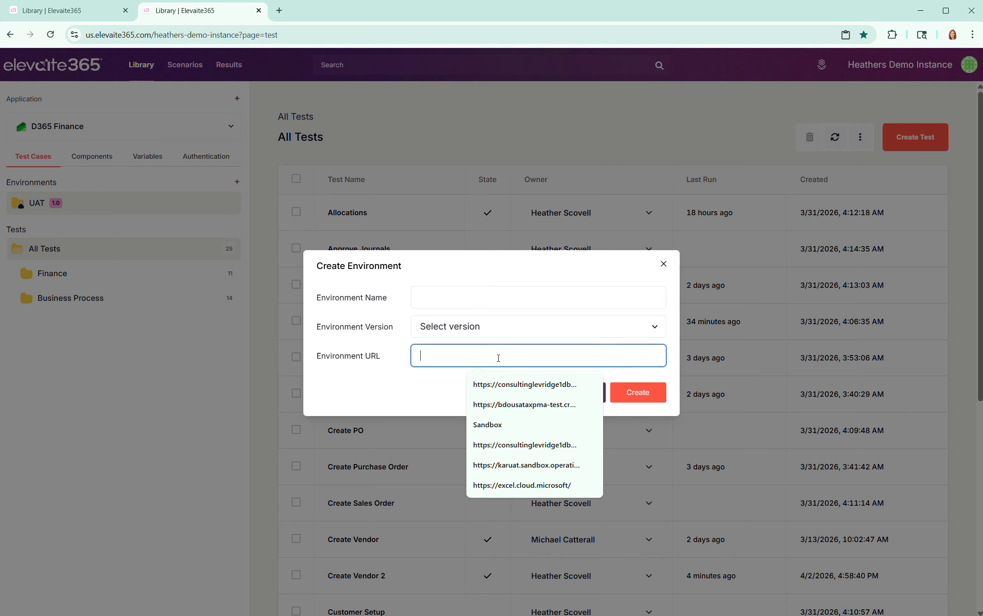
left_click(663, 263)
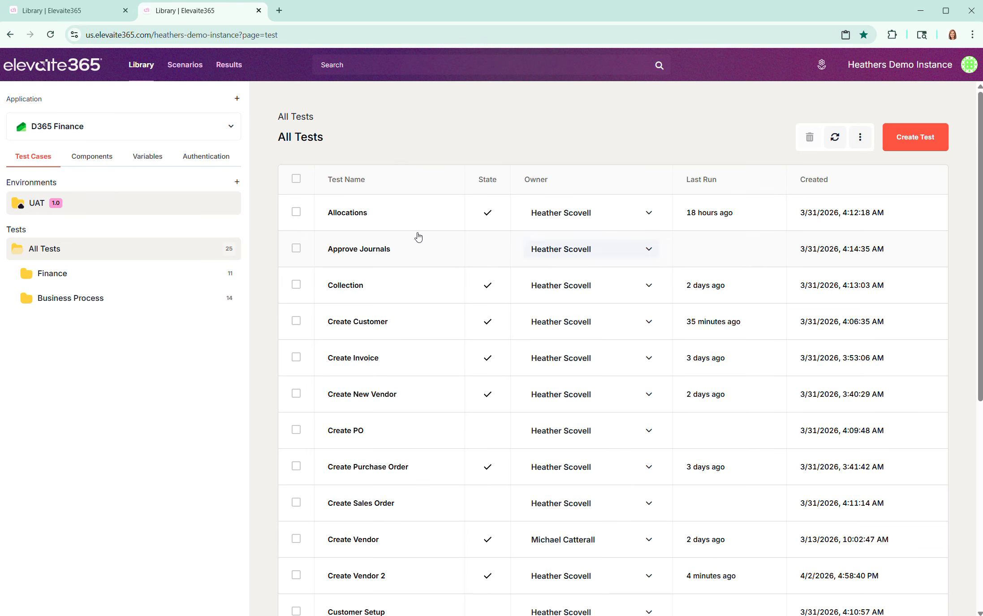
Step: Examine the authentication users stored for D365 Finance and the subfolders of the Finance test folder
left_click(202, 161)
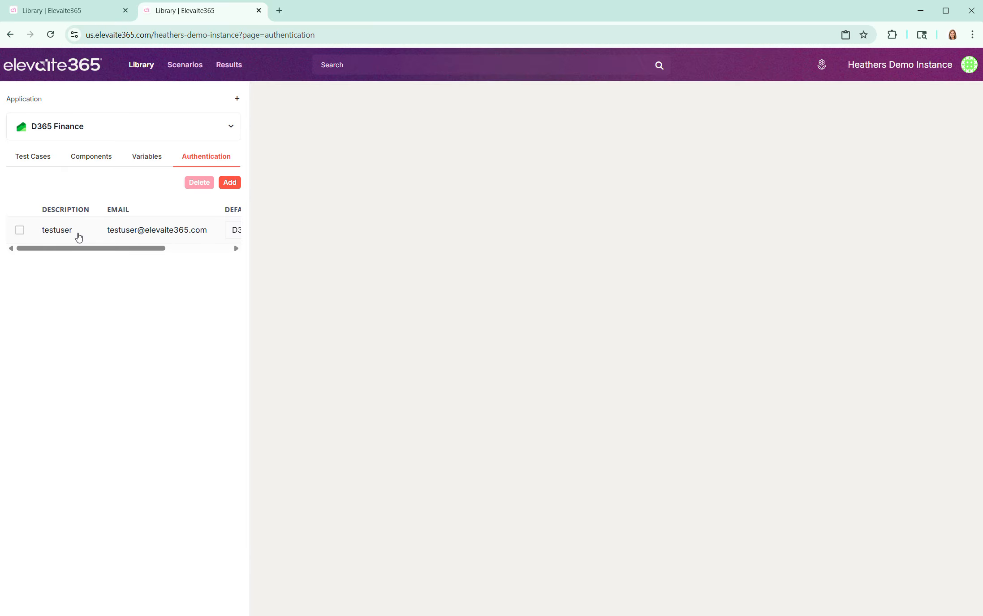
left_click(33, 157)
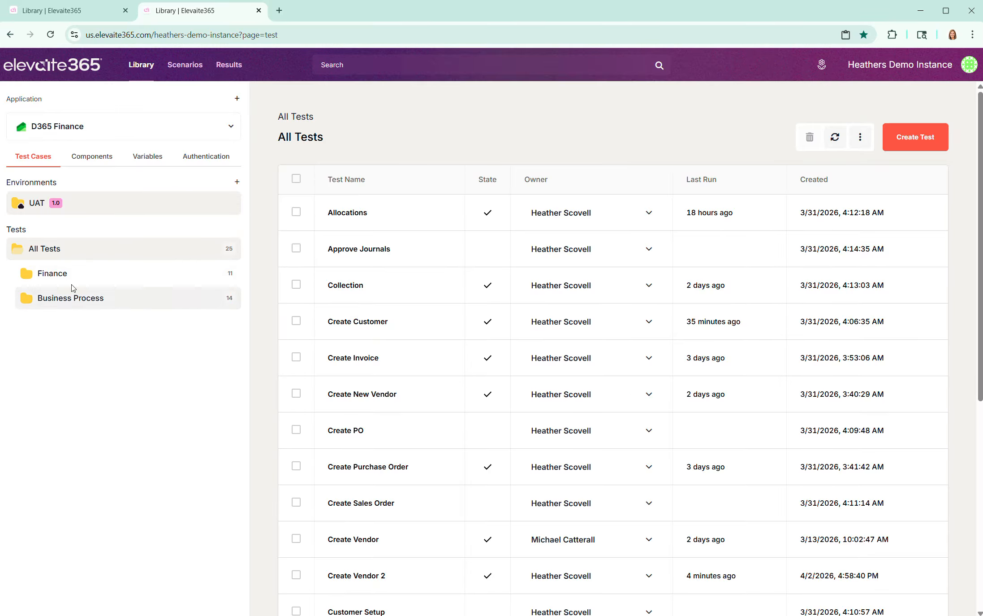
left_click(55, 278)
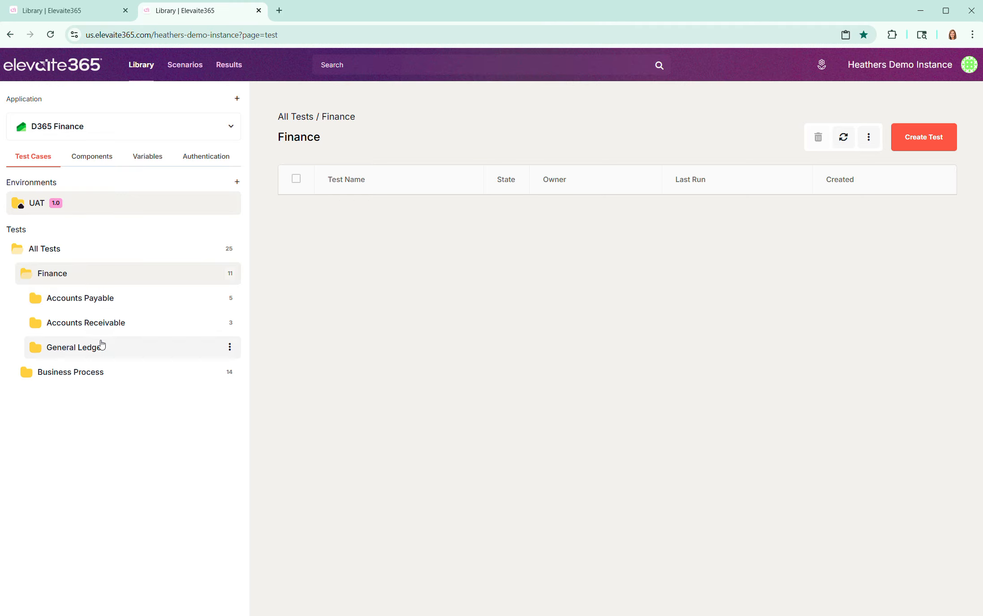
Step: Create a test named Create Vendor 5 in the Business Process folder with the testuser account as its test user
left_click(85, 372)
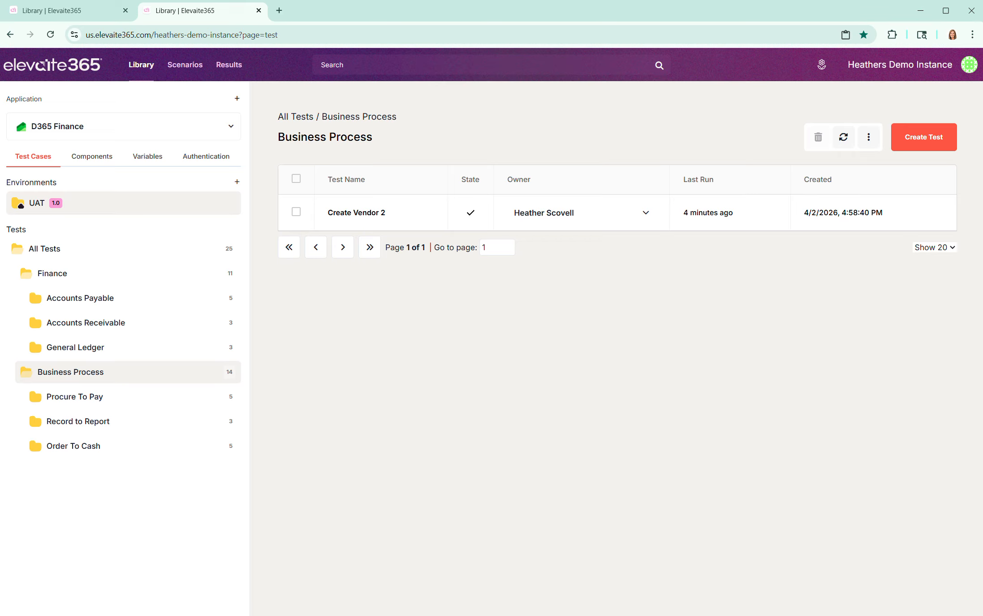
left_click(918, 138)
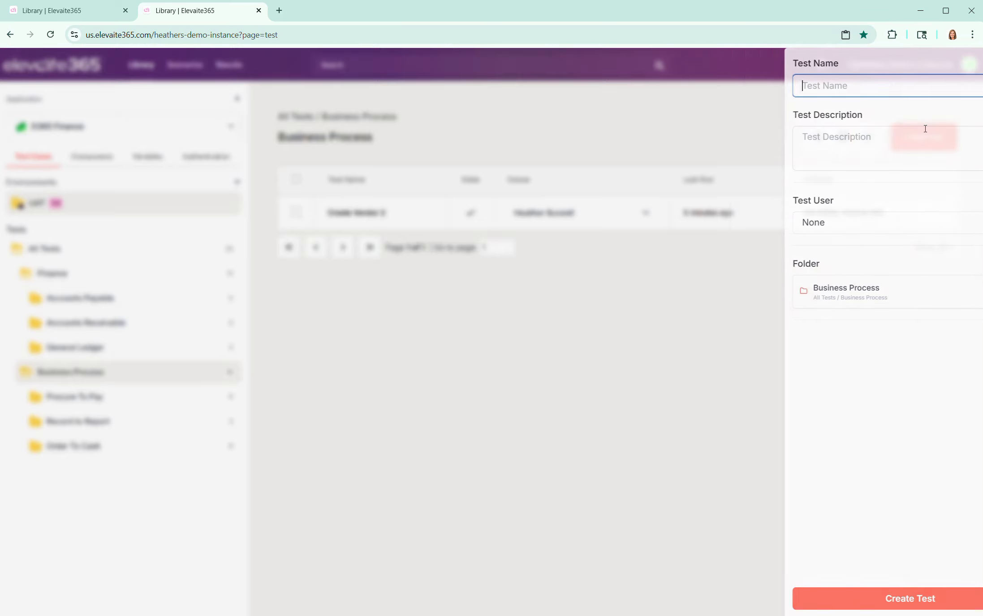
type("Create Vendor 5")
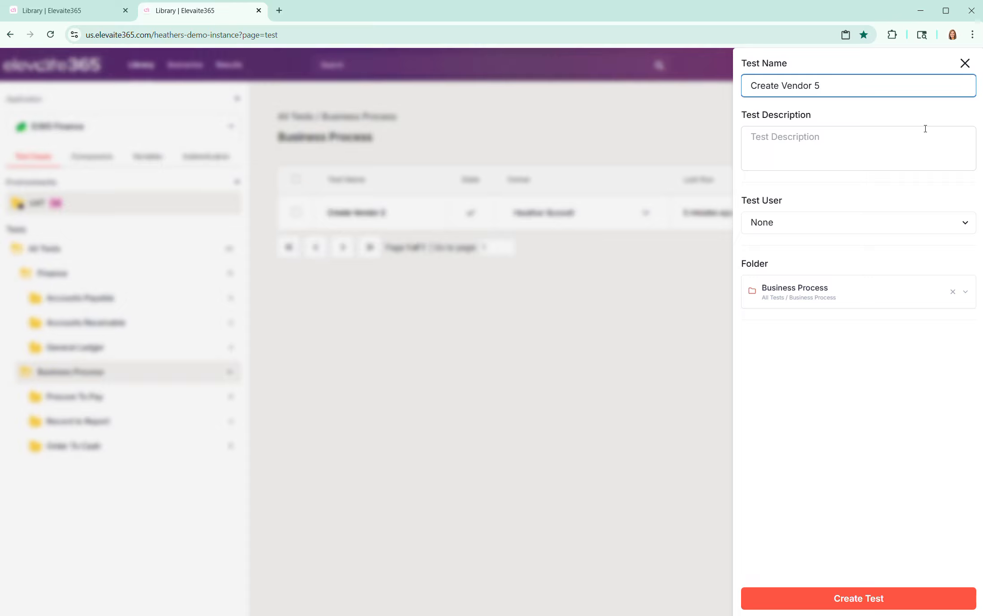
left_click(795, 224)
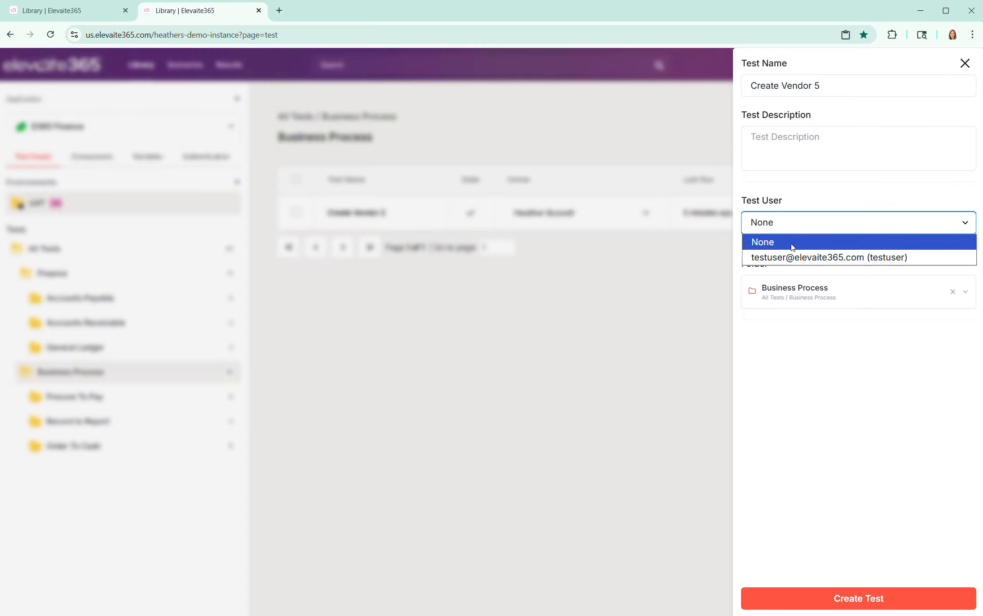
left_click(793, 258)
left_click(874, 598)
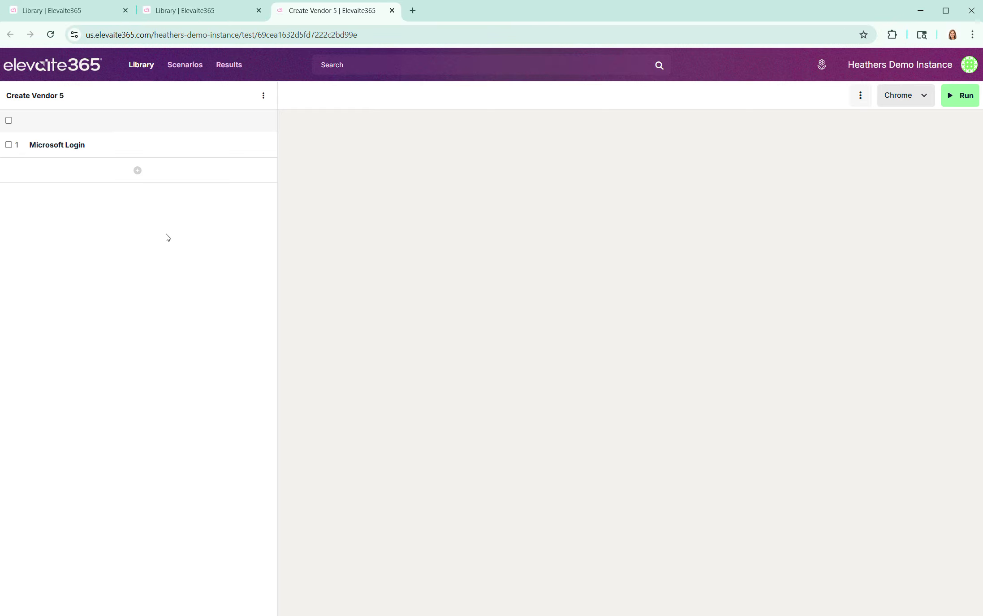
Step: Run the Create Vendor 5 test in Chrome and inspect the Microsoft Login step's UAT variable and user account
left_click(963, 95)
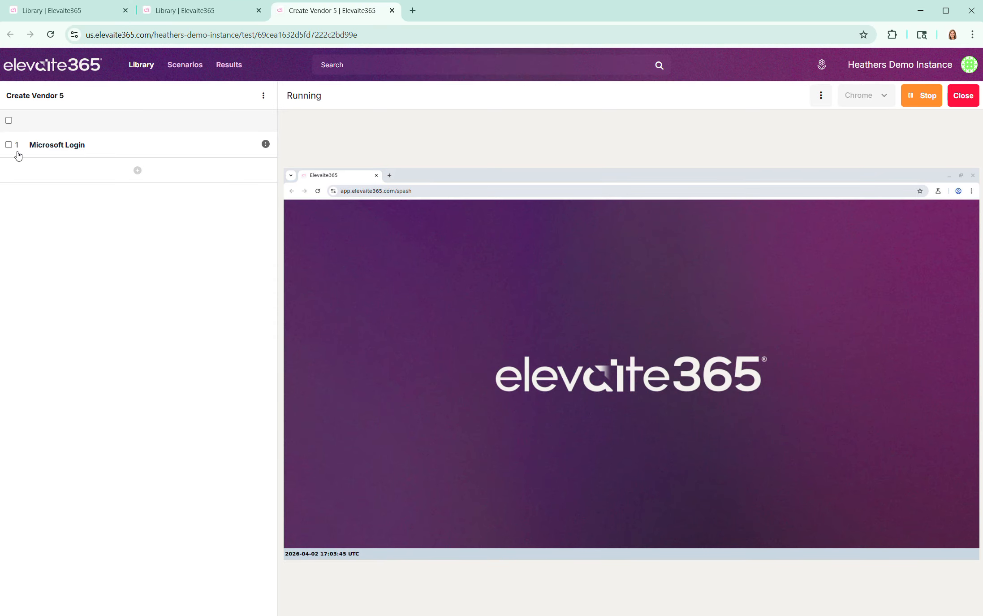
double_click(72, 145)
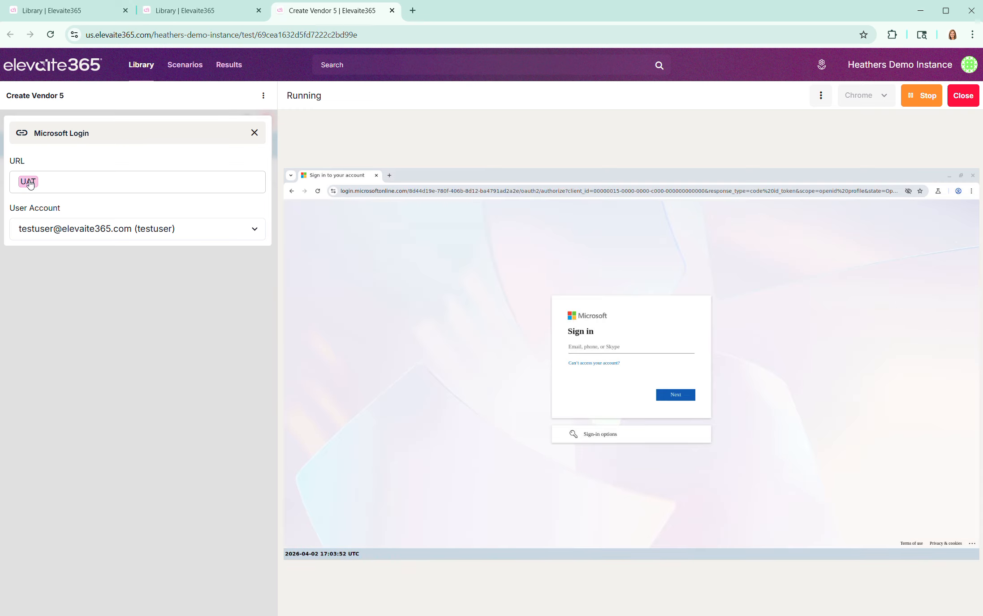
left_click(29, 181)
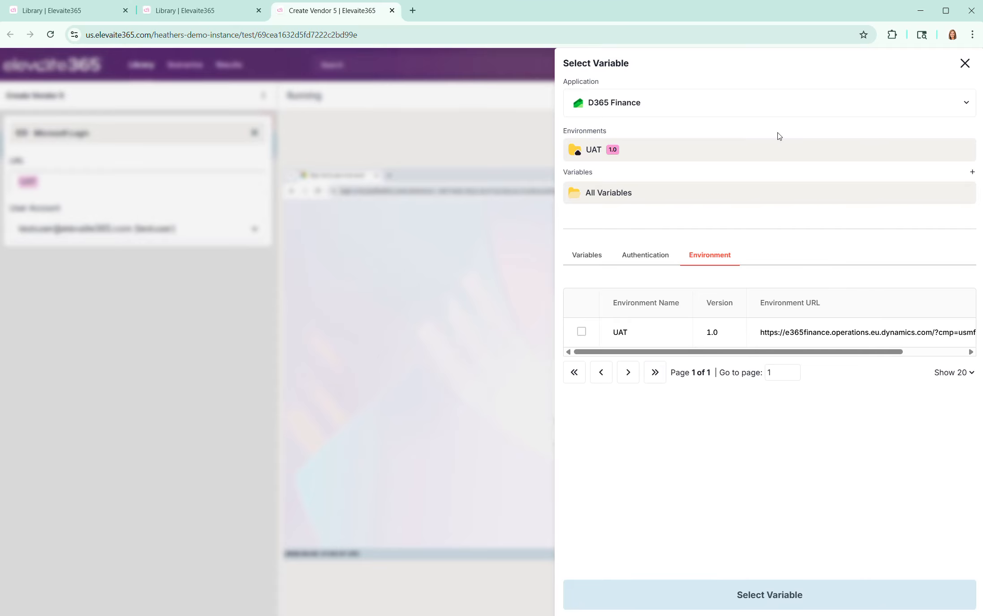
left_click(965, 64)
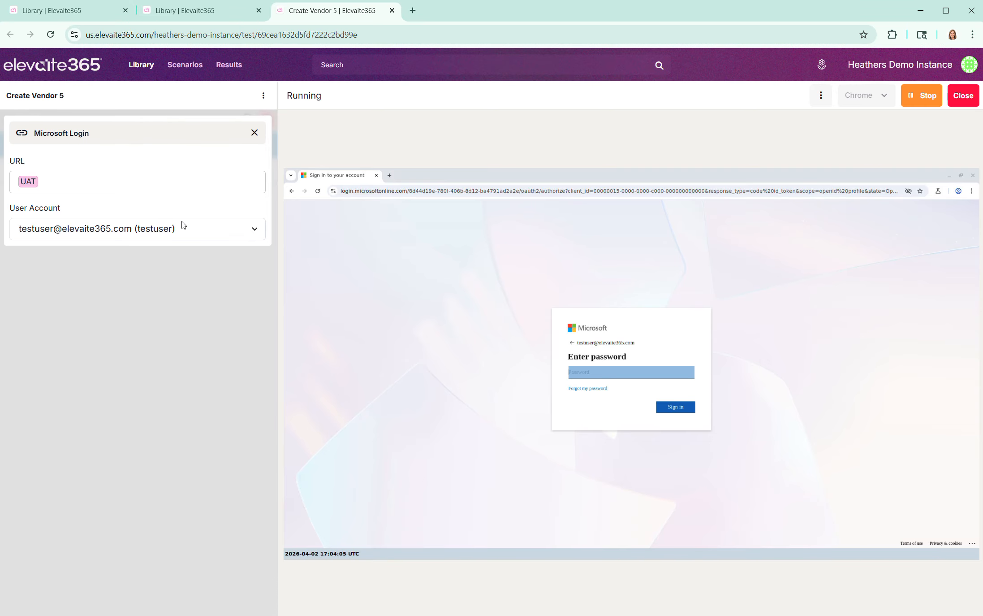
left_click(254, 133)
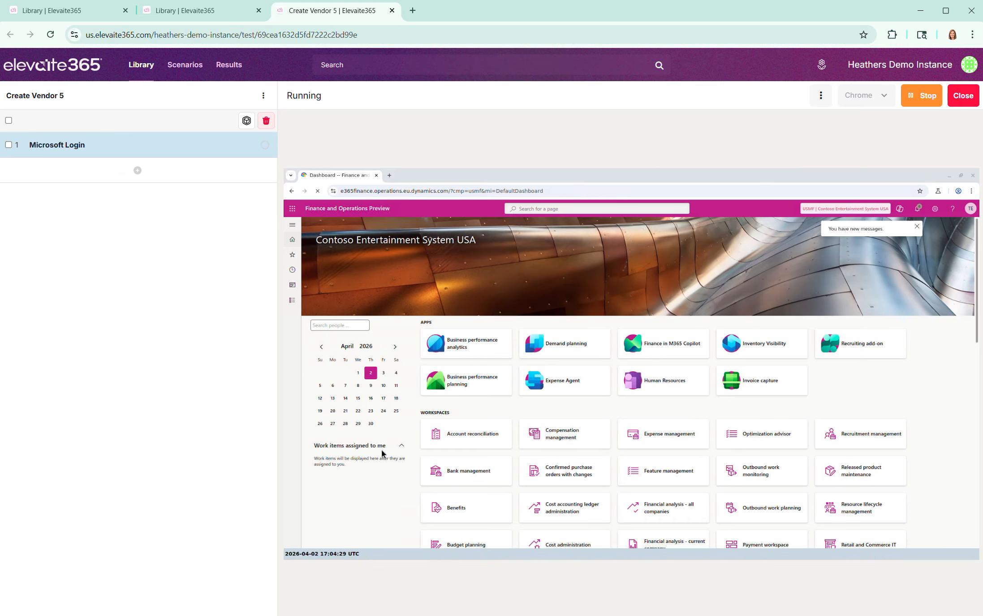
Step: Enable the recorder after the Microsoft Login step and record opening All vendors in the Accounts payable module
left_click(137, 170)
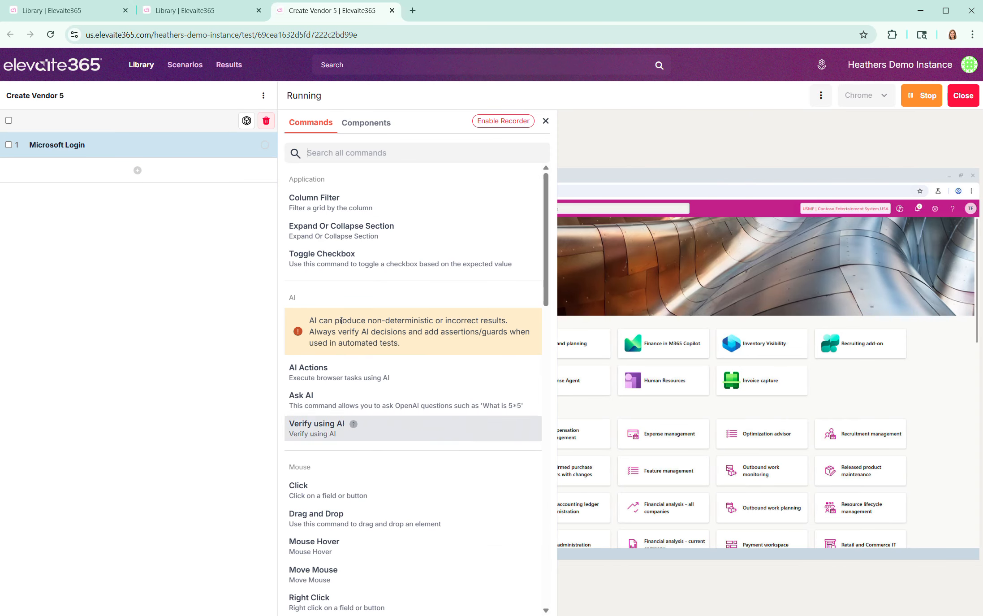
left_click(507, 125)
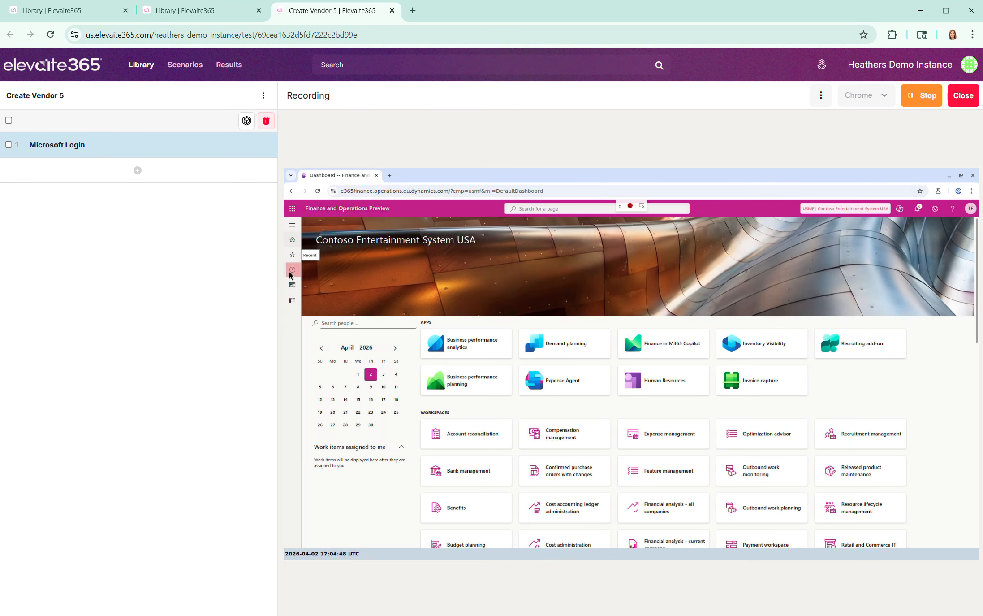
left_click(292, 302)
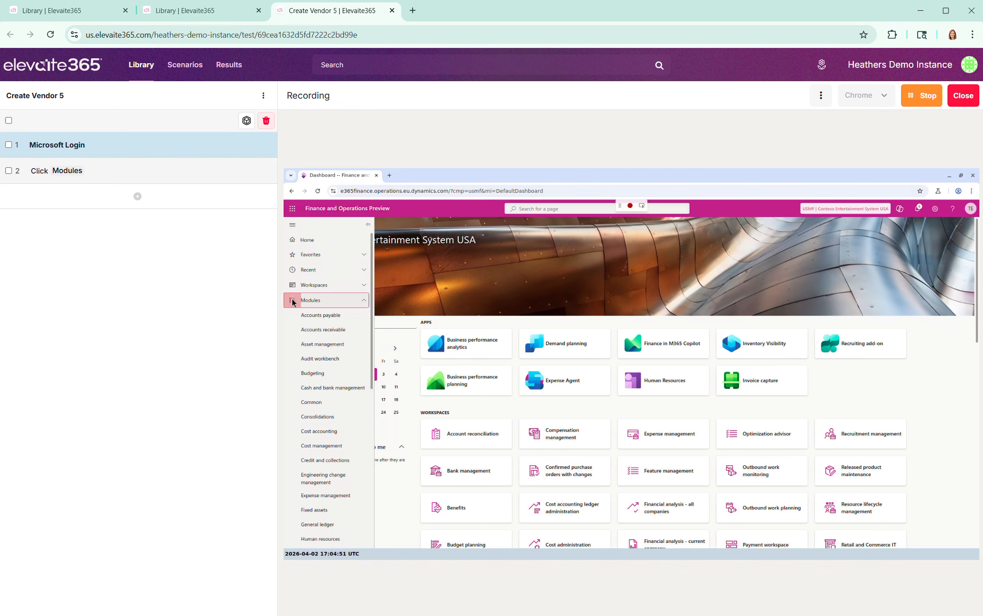
left_click(328, 316)
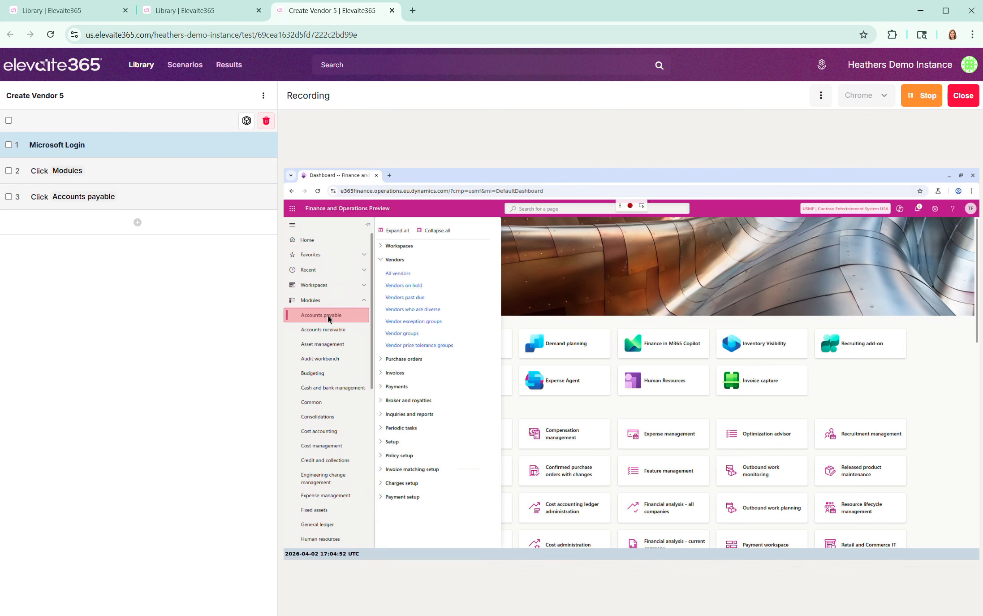
left_click(399, 274)
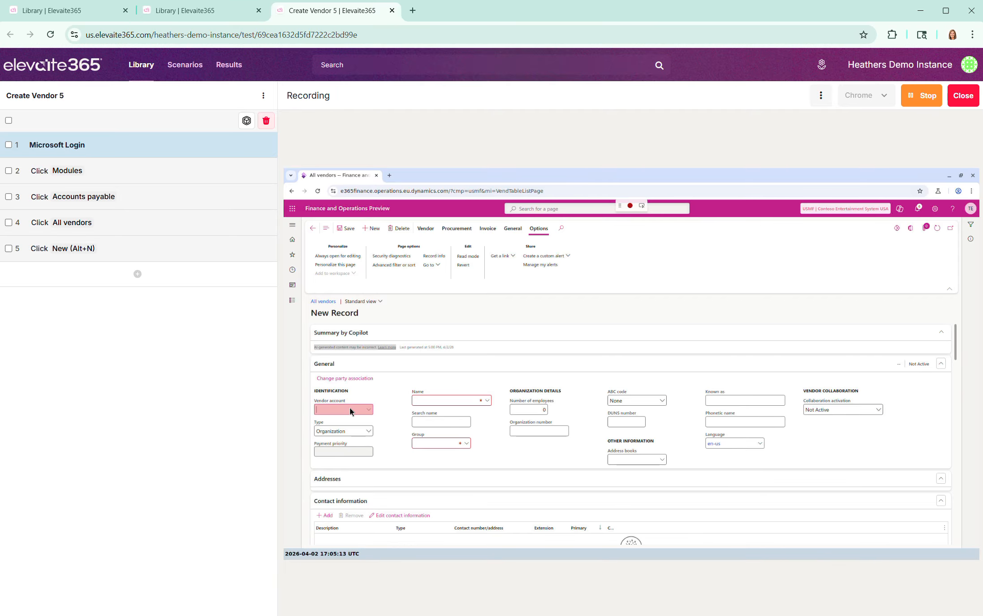
Step: Record filling in a new vendor record with a vendor account number, vendor group 30 and the vendor's name
left_click(350, 410)
type("HS-12")
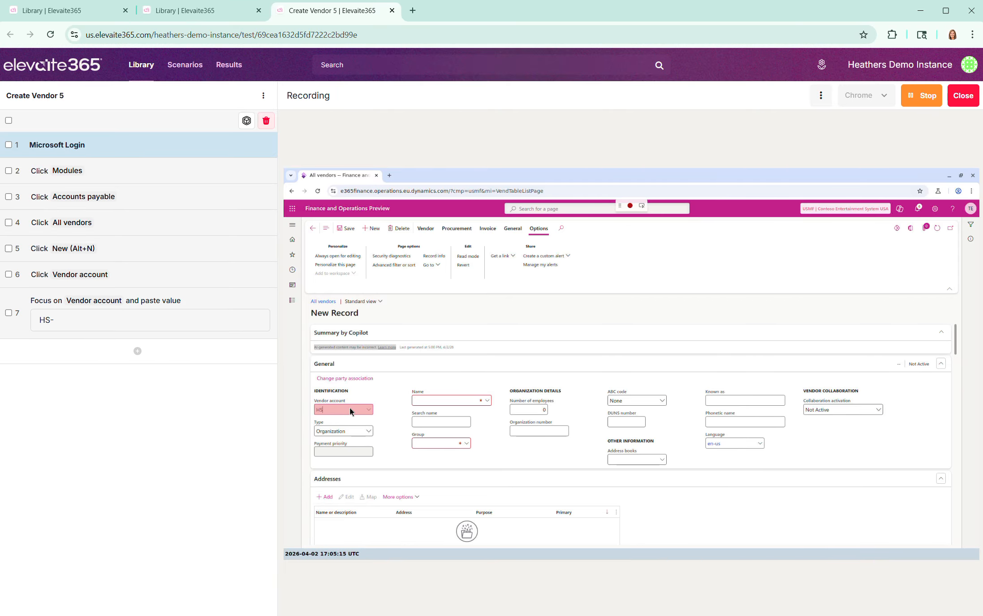
type("33457")
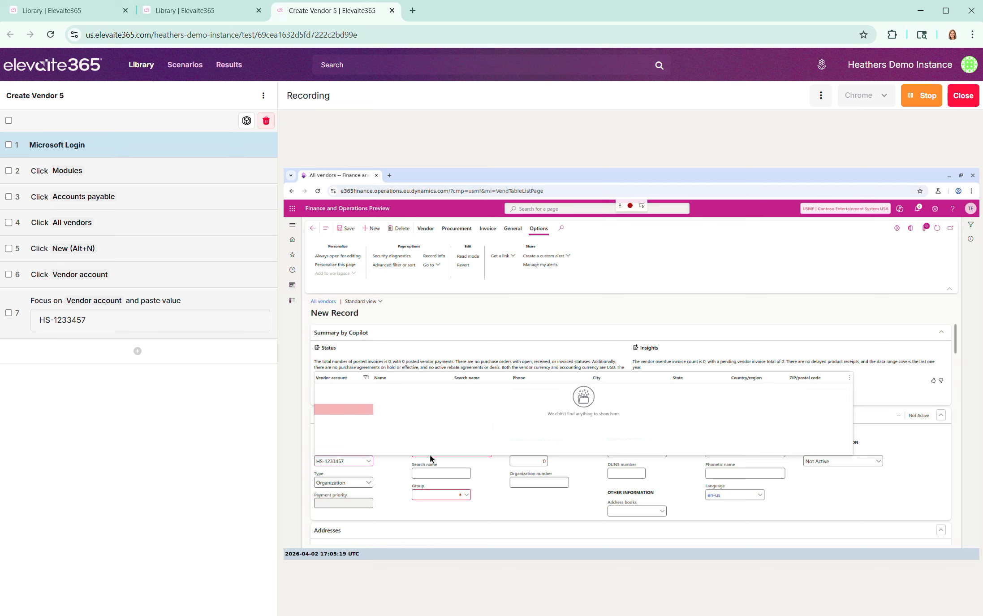
left_click(465, 496)
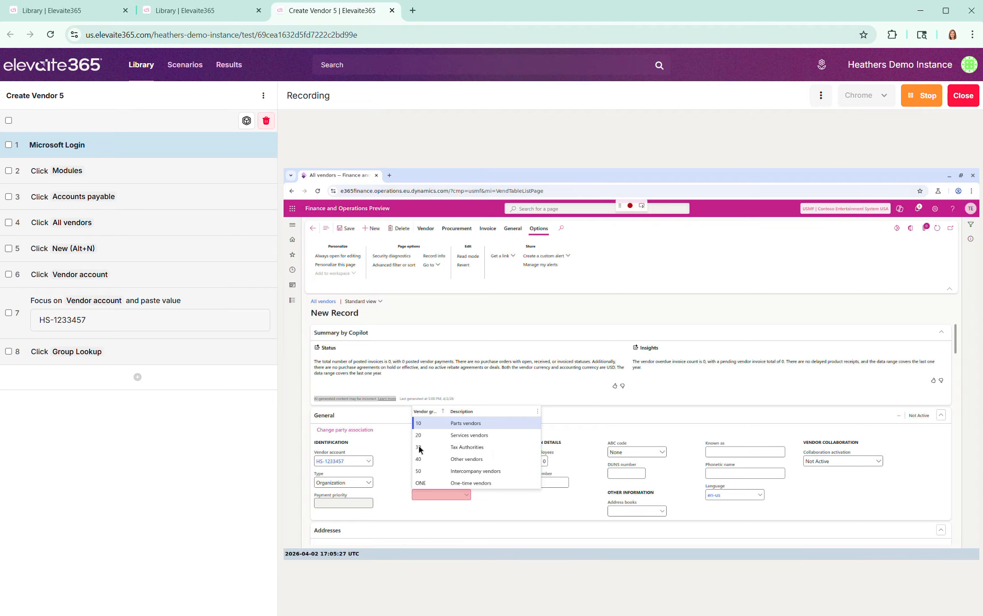
left_click(420, 449)
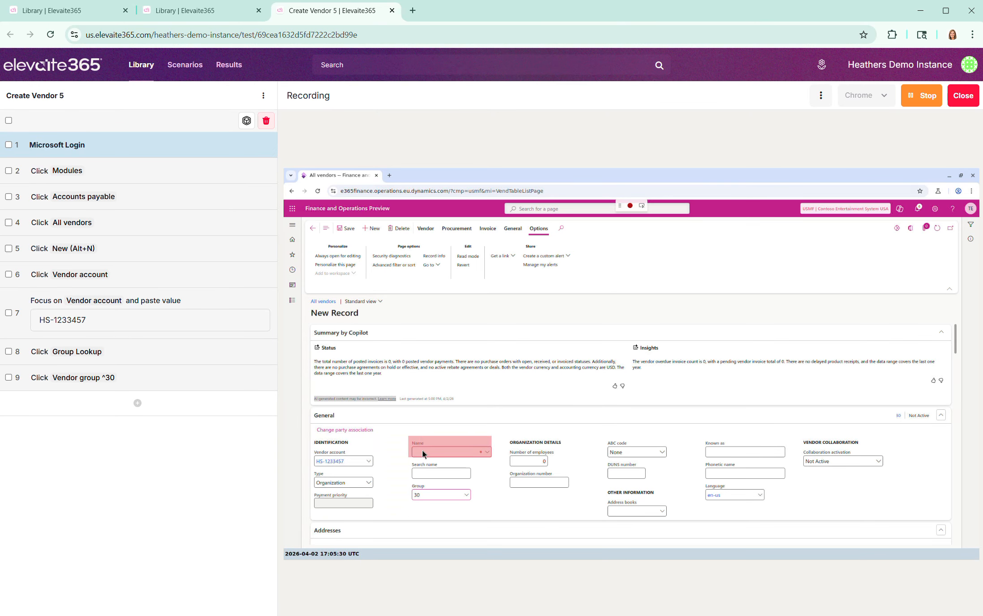
left_click(423, 452)
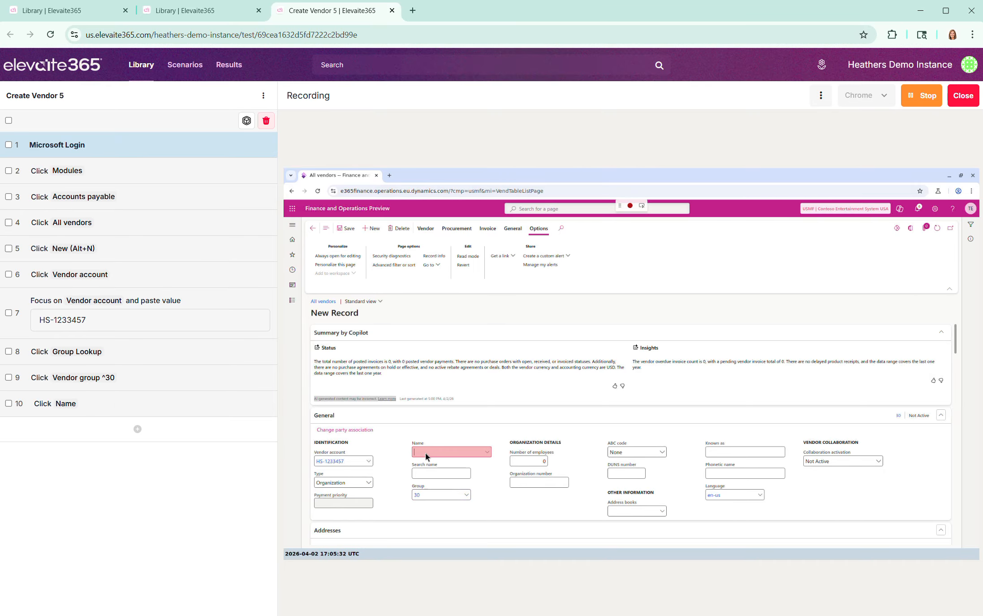
type("heather test")
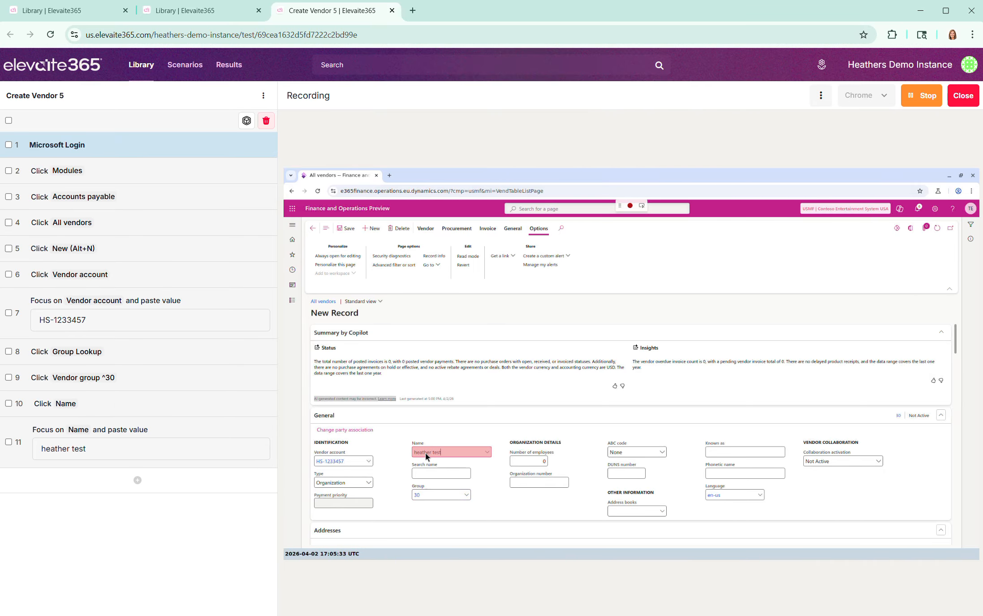
type(" 99488")
Step: Try to save the new vendor record, and end both the recording and the test run
left_click(349, 230)
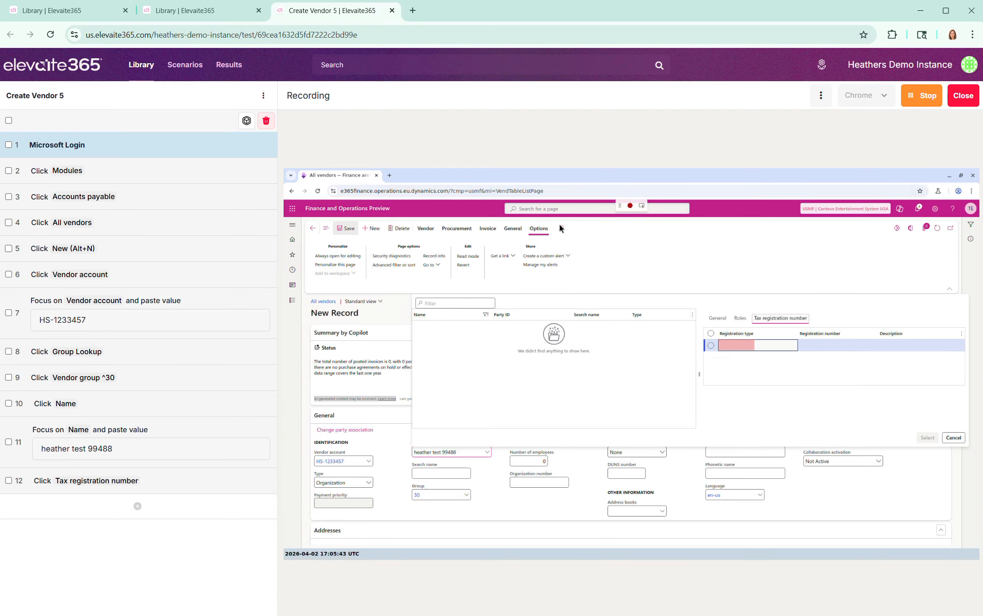
left_click(630, 206)
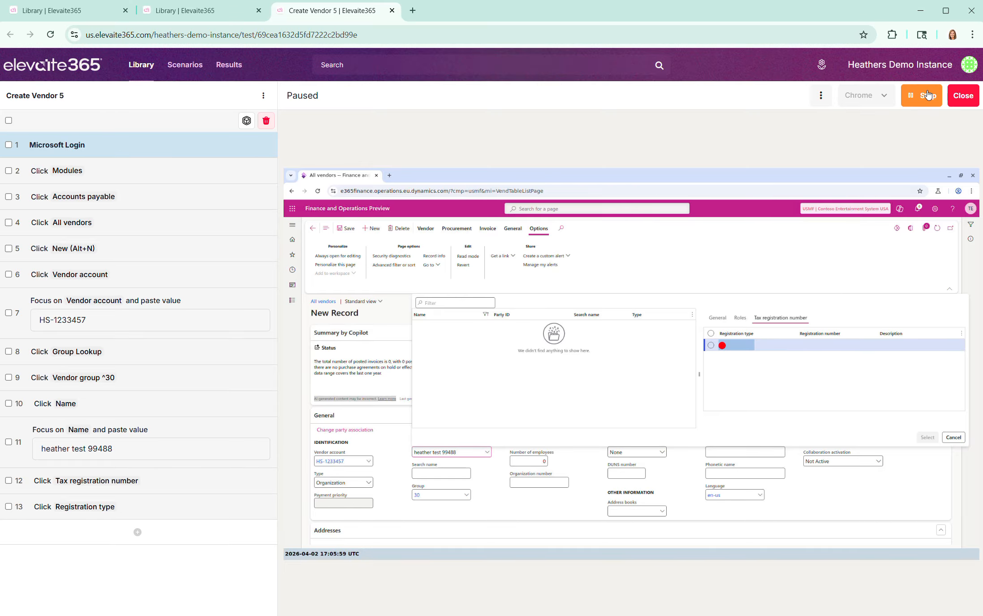
left_click(927, 95)
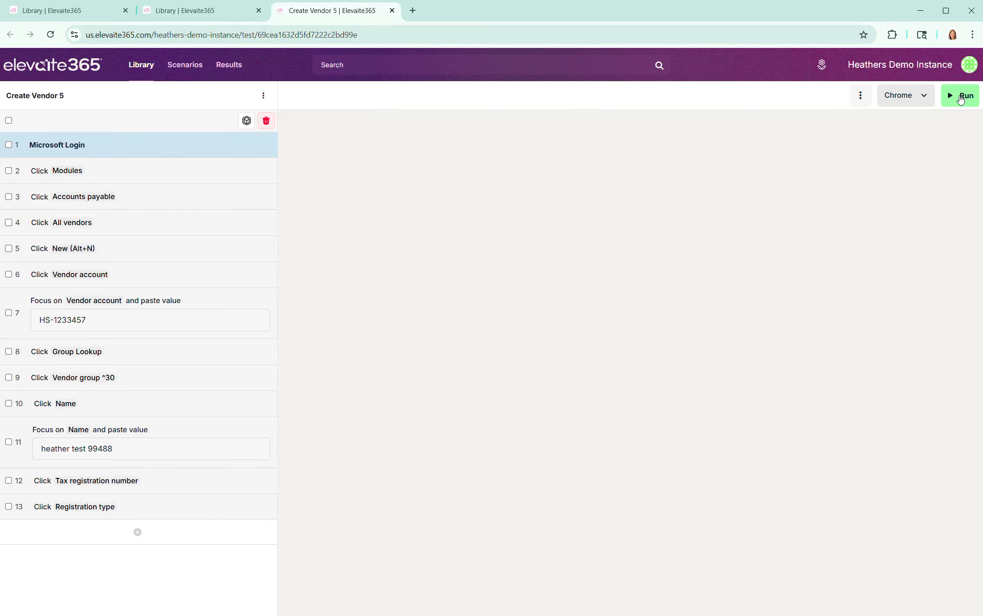
Step: Return to the test library and open the Create Customer test from All Tests
left_click(142, 65)
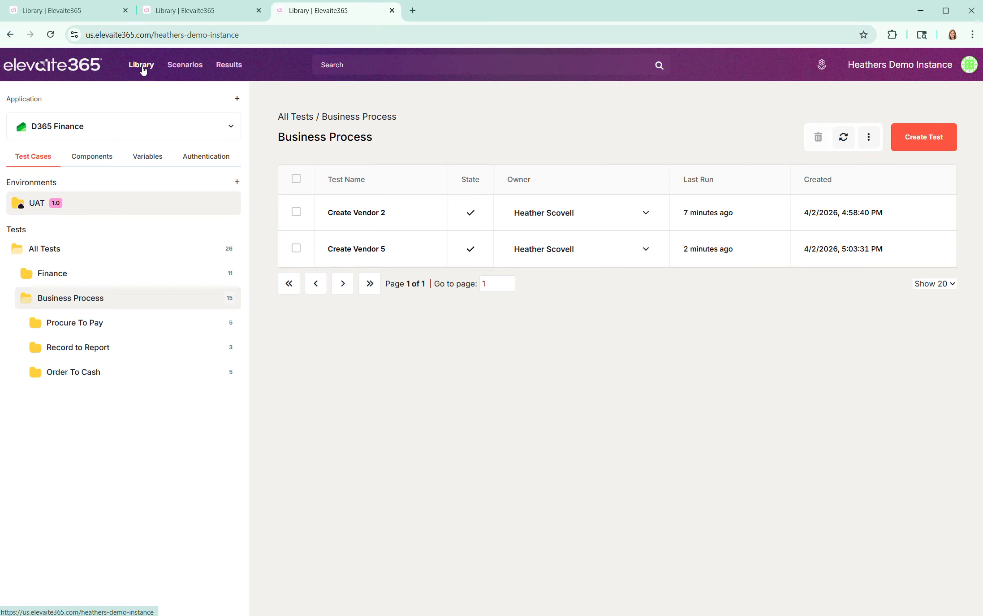
left_click(43, 249)
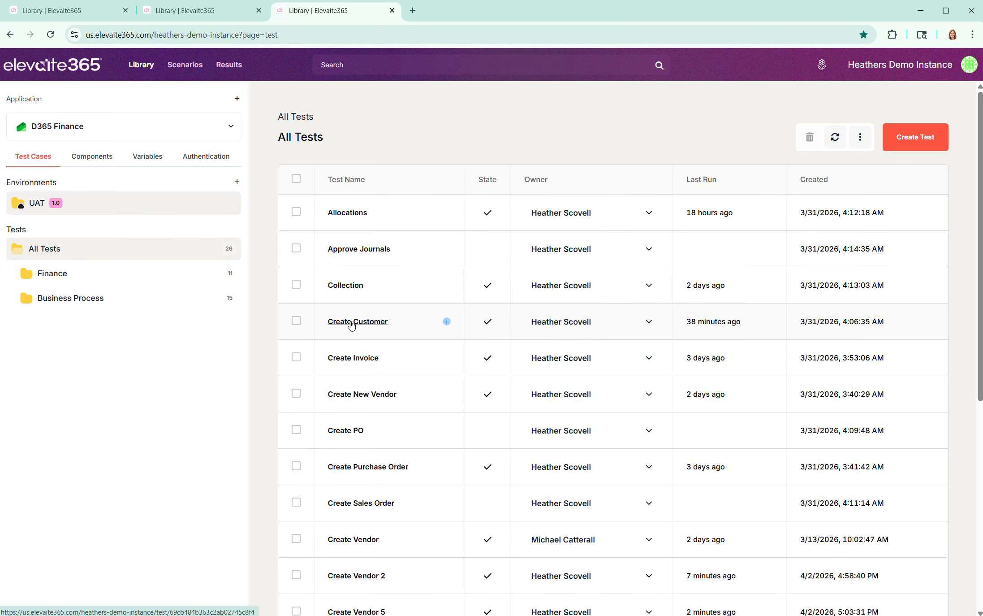
left_click(351, 322)
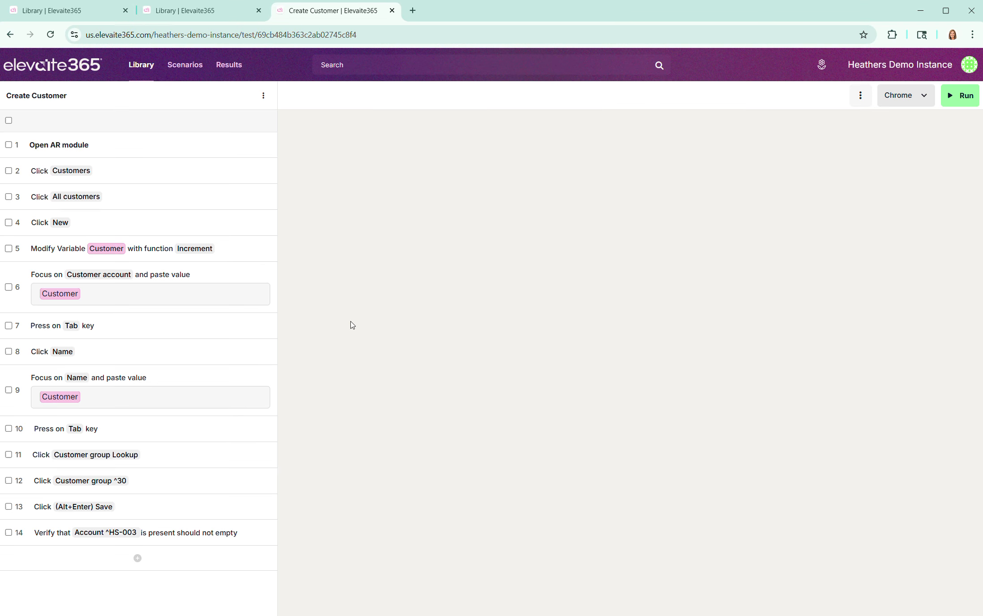
Step: Run the Create Customer test in Chrome, inspect its Open AR module component meanwhile, and close the run once all steps are done
left_click(959, 95)
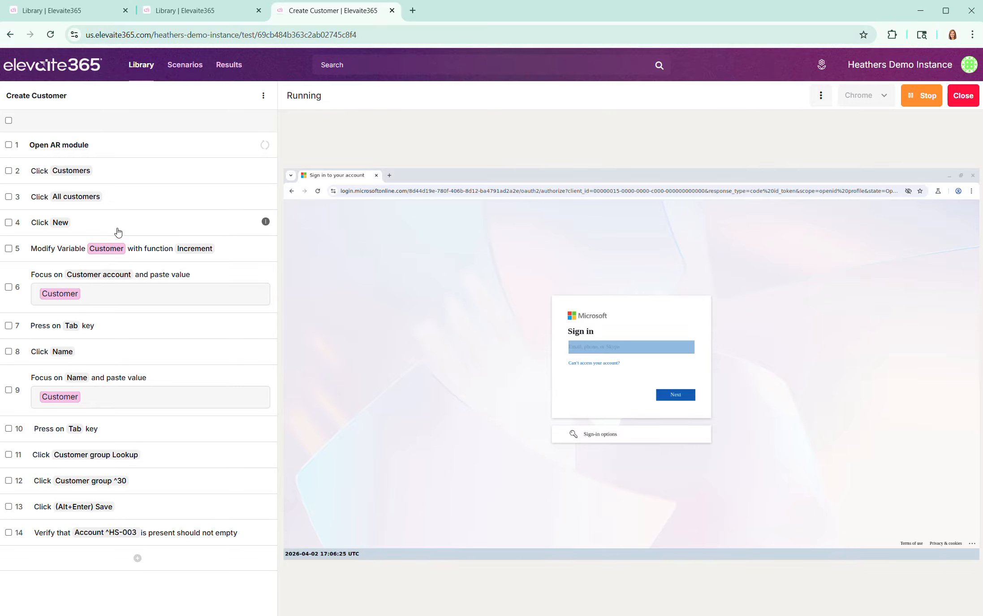
left_click(49, 146)
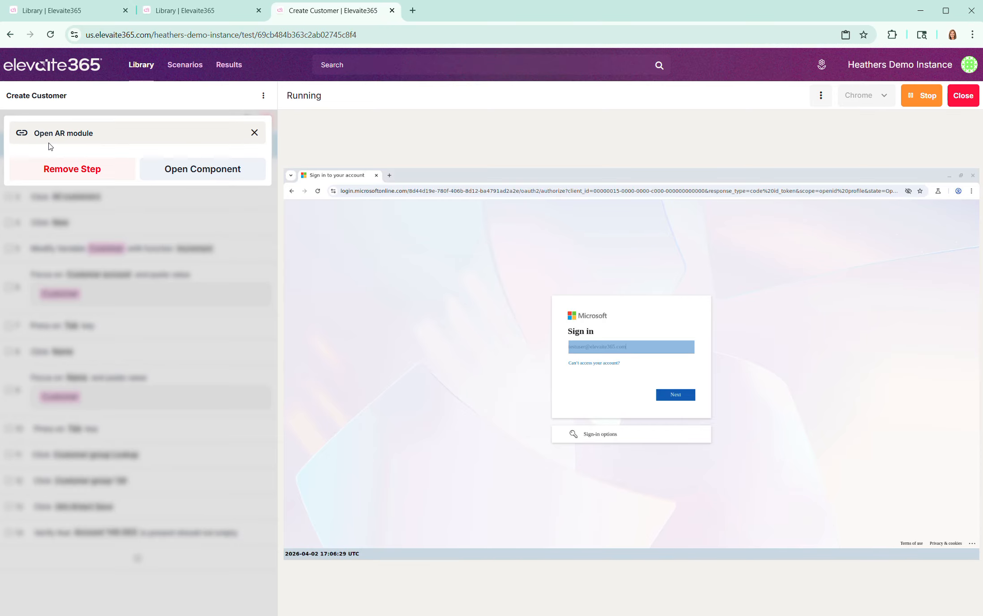
left_click(217, 173)
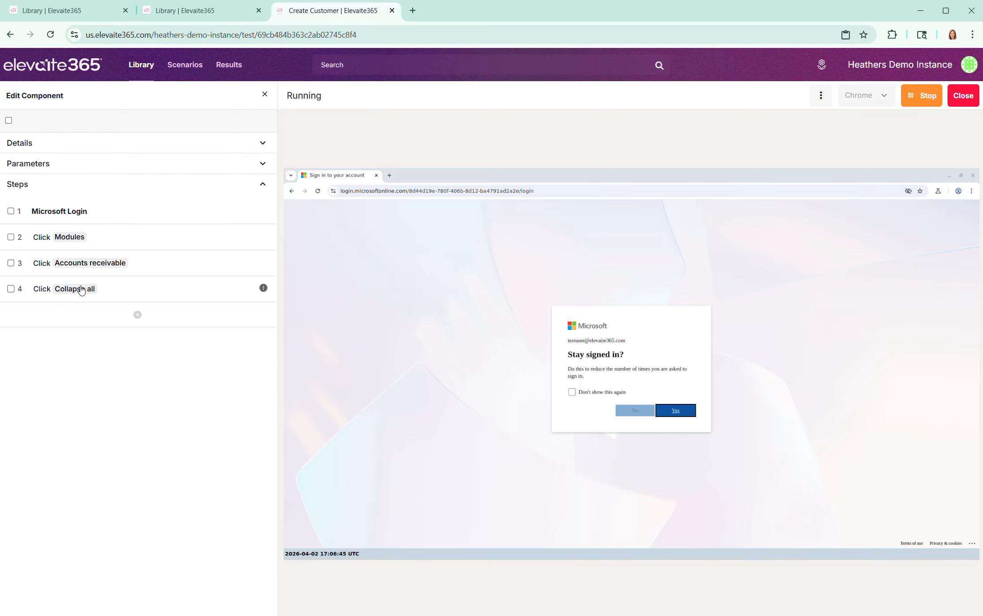
left_click(264, 94)
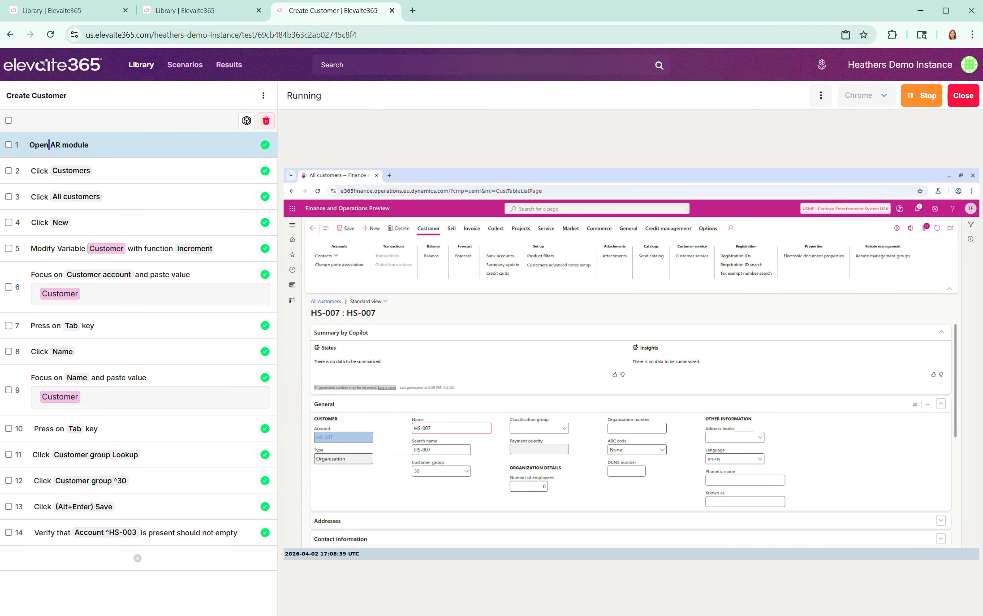
left_click(927, 96)
left_click(964, 96)
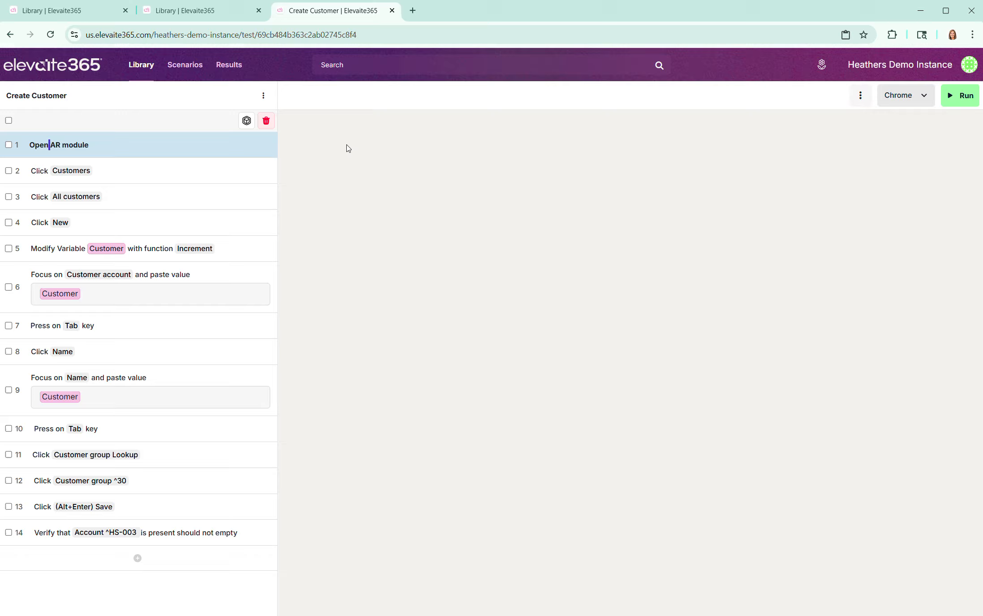
Step: Open the most recent Create Customer test result and view its available download formats
left_click(233, 67)
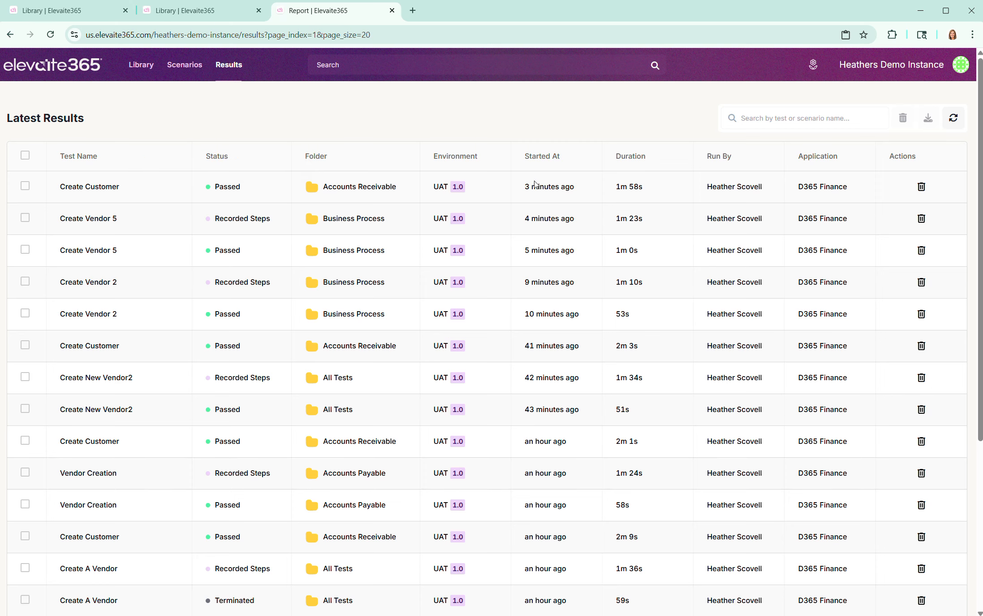
left_click(76, 188)
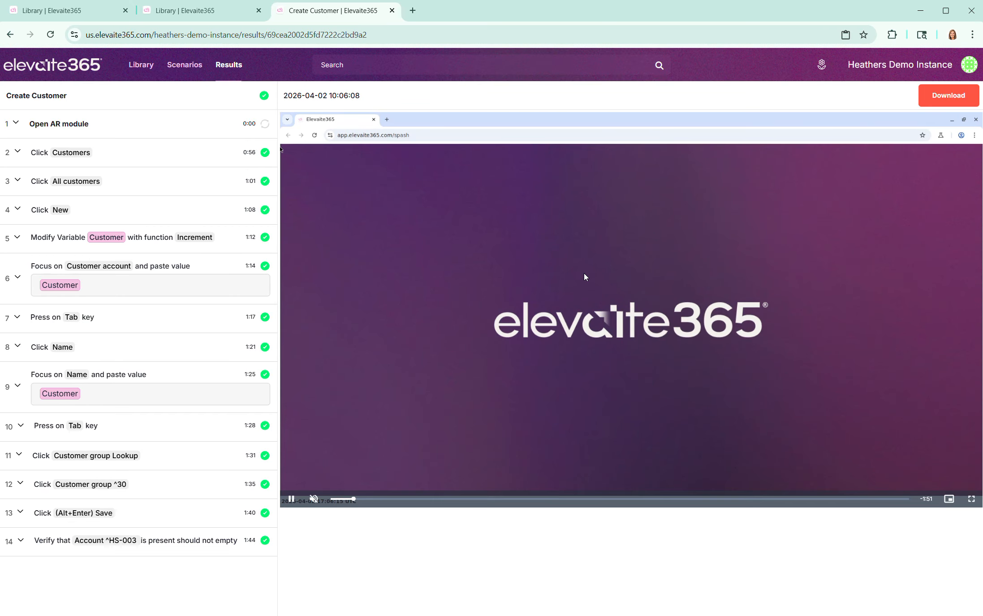
left_click(952, 94)
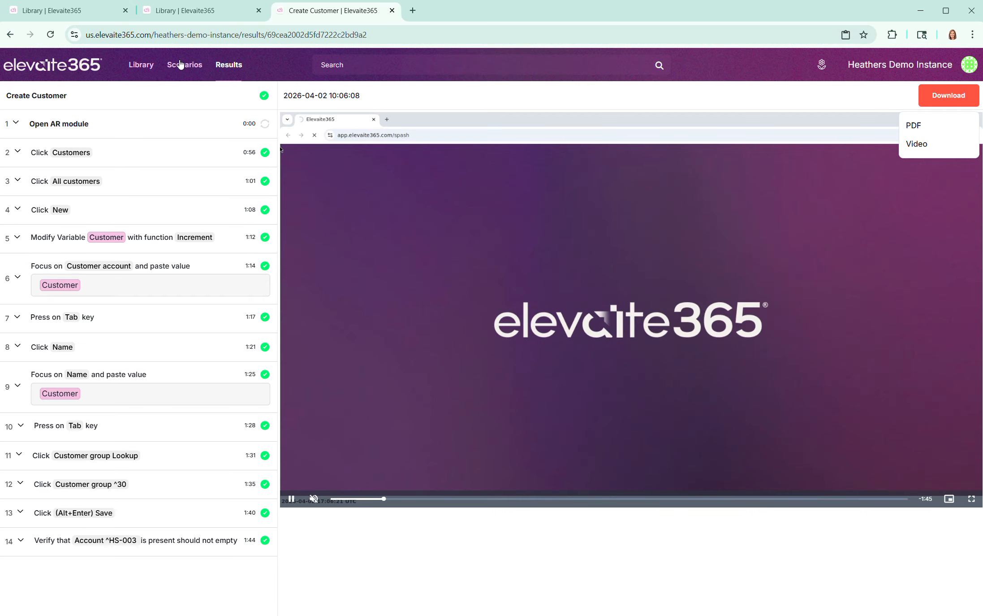
Step: Return to the latest results, select the three most recent ones and view the bulk download formats
left_click(228, 67)
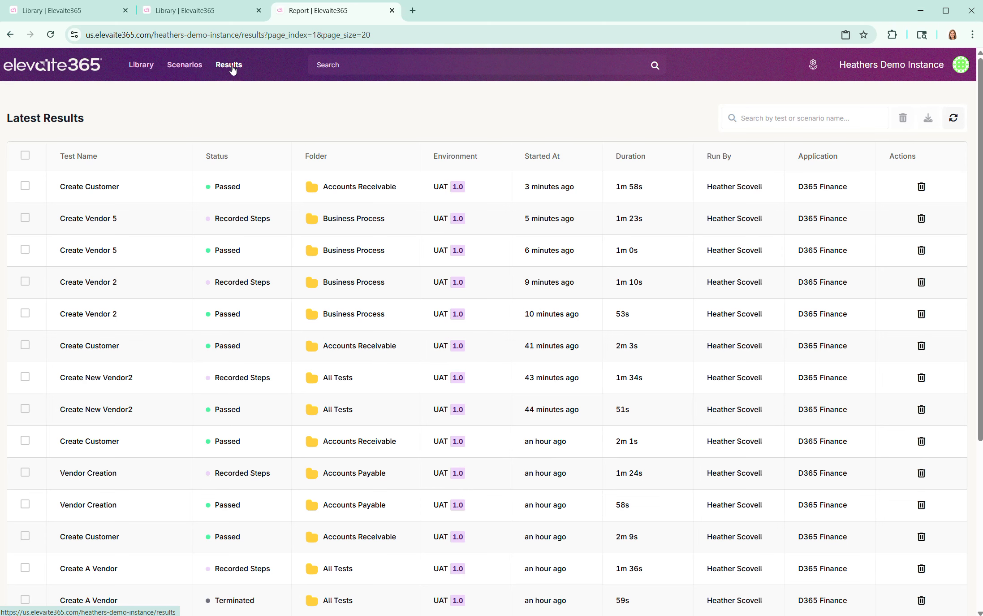
left_click(25, 186)
left_click(25, 218)
left_click(25, 251)
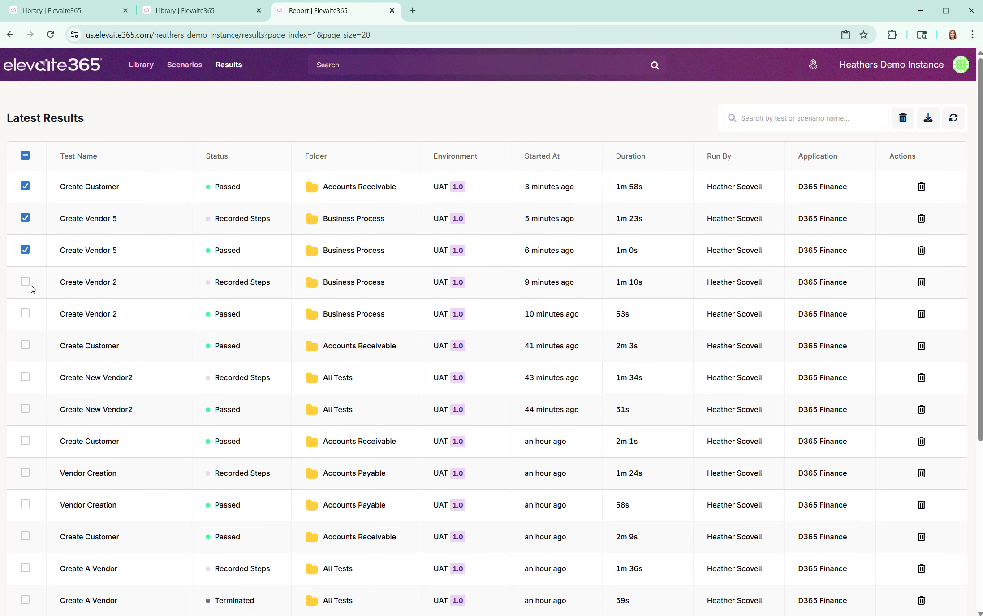
left_click(928, 122)
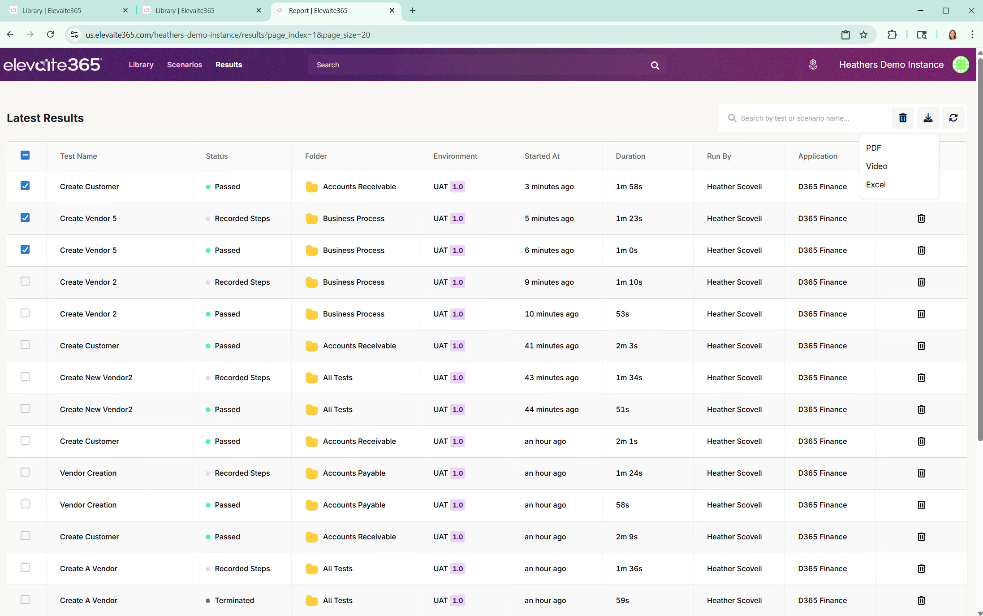
Step: Open the Procure to Pay full Flow scenario and look at the options for adding tests, without adding any
left_click(172, 67)
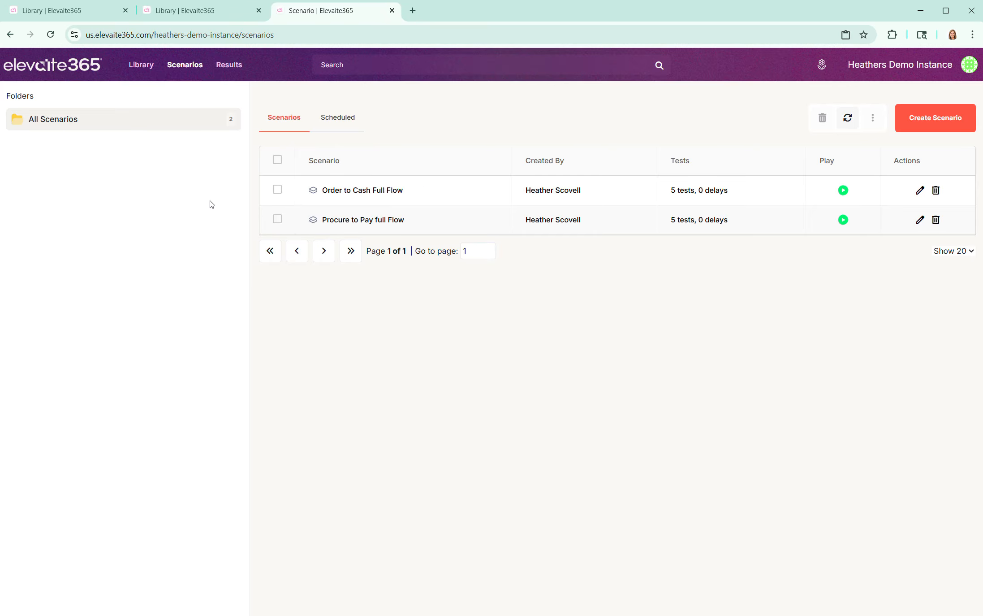
left_click(352, 225)
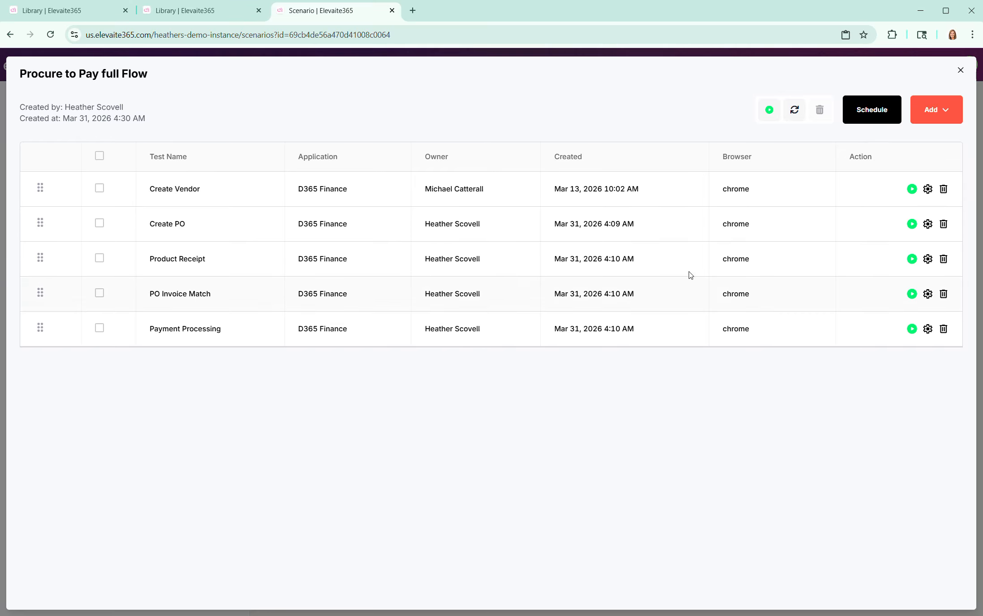
left_click(948, 115)
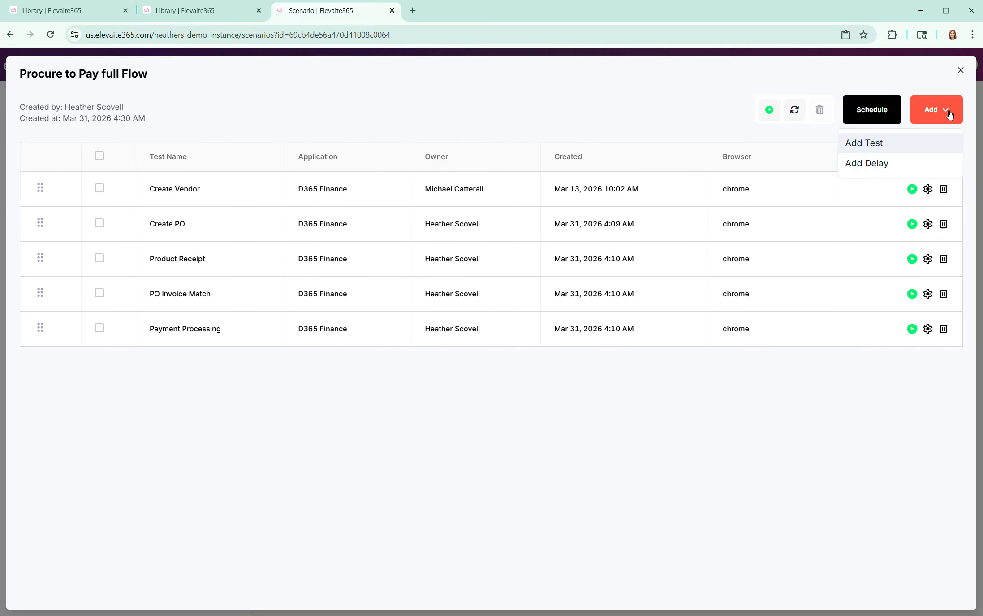
left_click(869, 146)
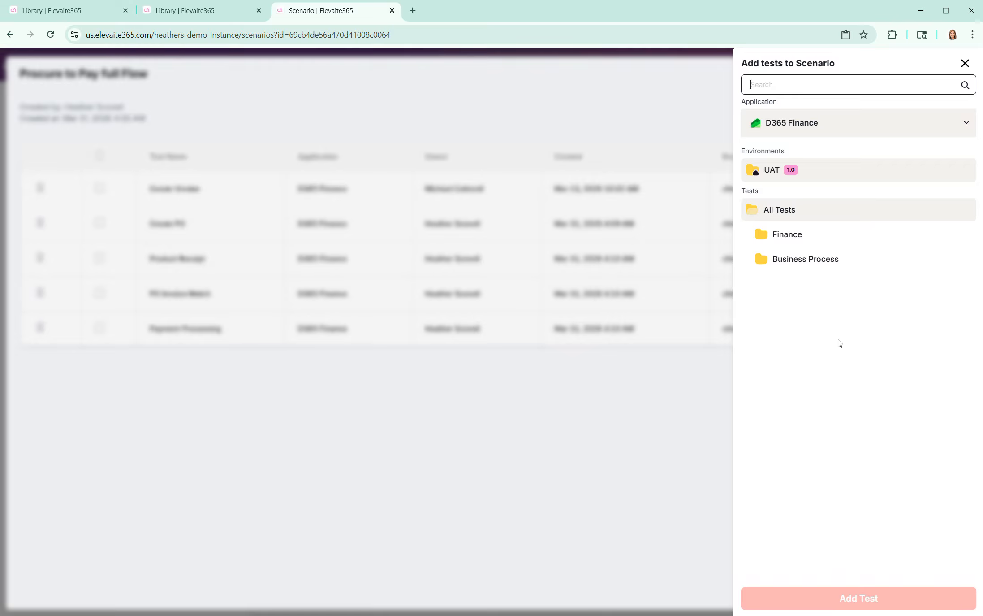
left_click(965, 64)
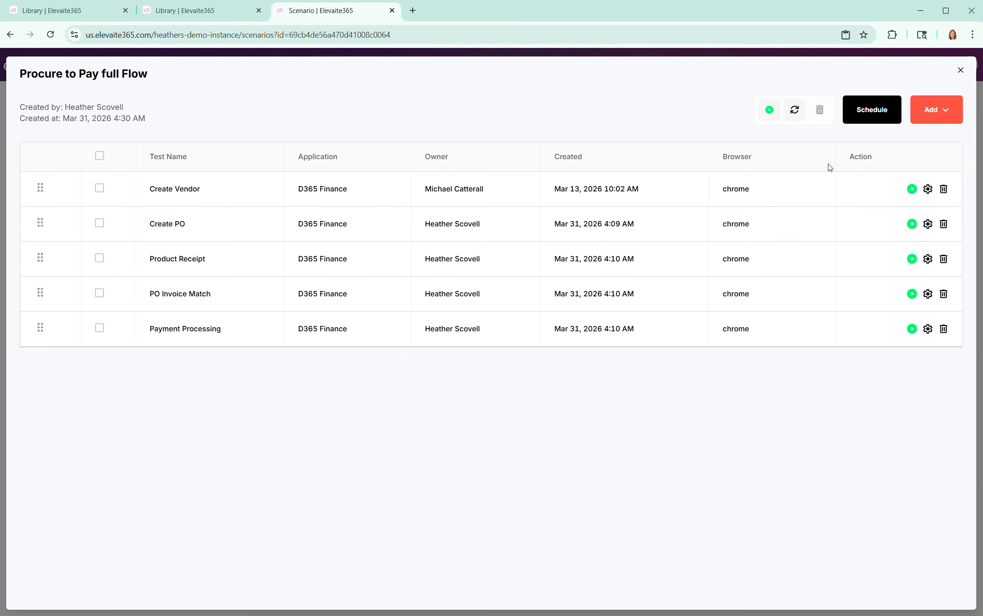
Step: View the schedule settings for the Procure to Pay full Flow scenario and close them without creating a schedule
left_click(874, 115)
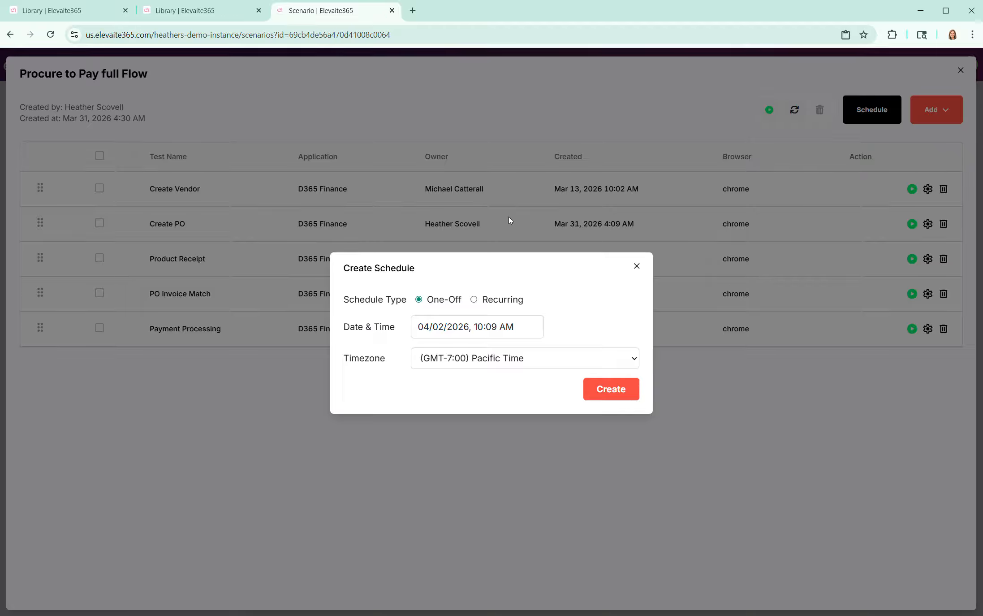
left_click(637, 267)
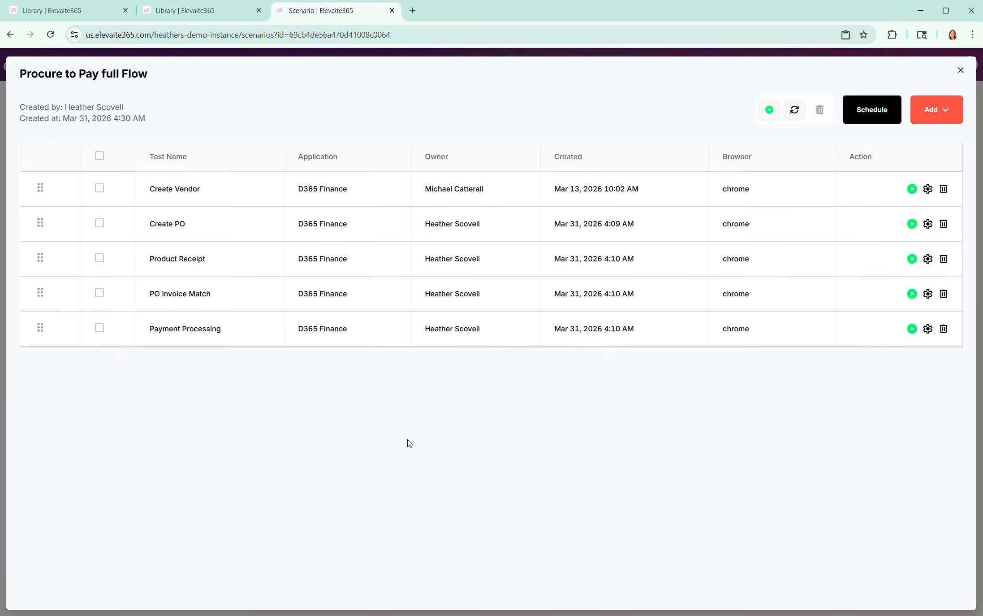